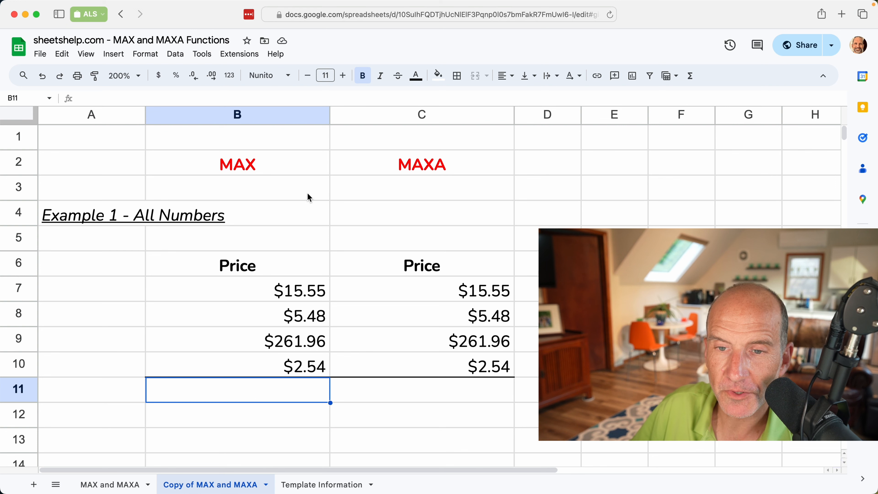
- Enter =MAX(B7:B10) in B11 for the Example 1 prices
left_click(363, 172)
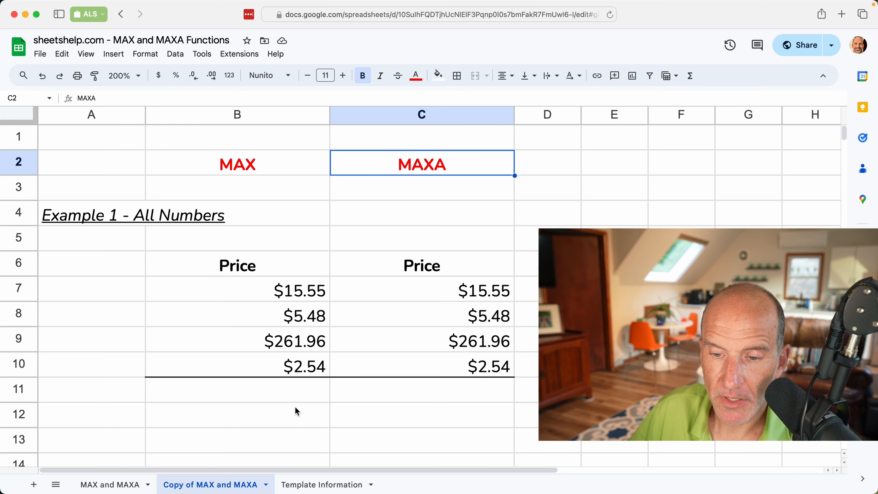
left_click(303, 395)
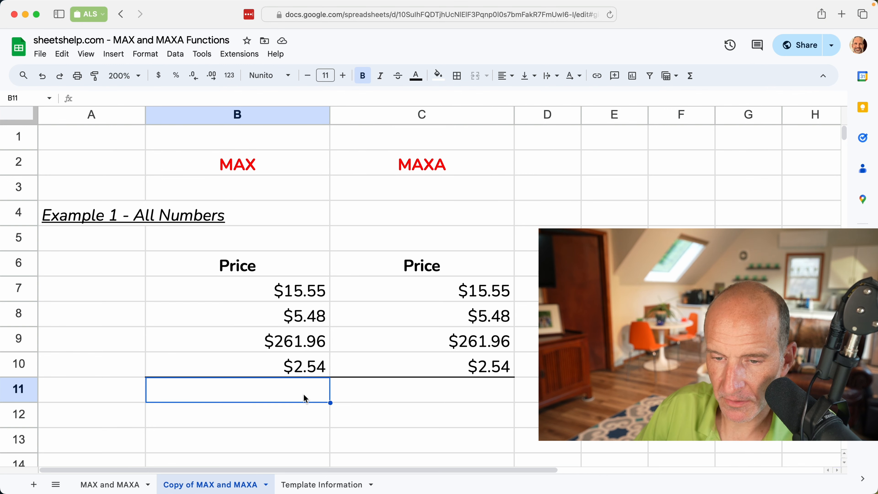
type("=")
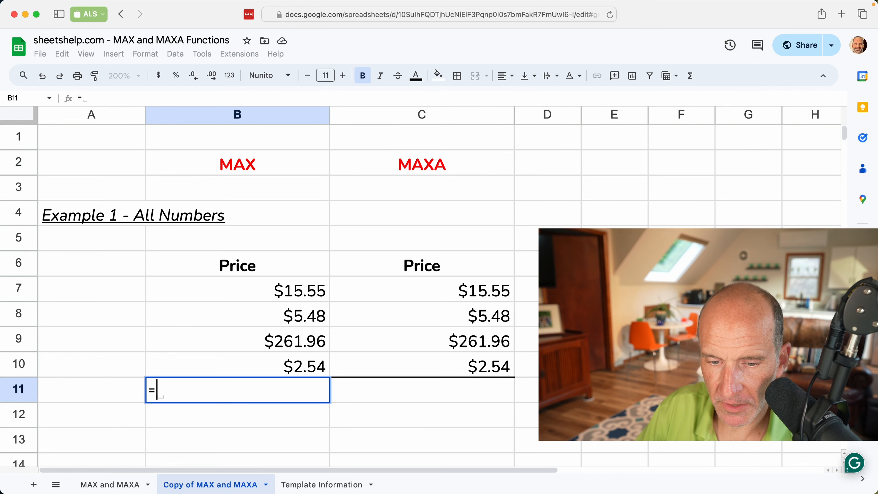
type("ma")
key("BackSpace")
key("BackSpace")
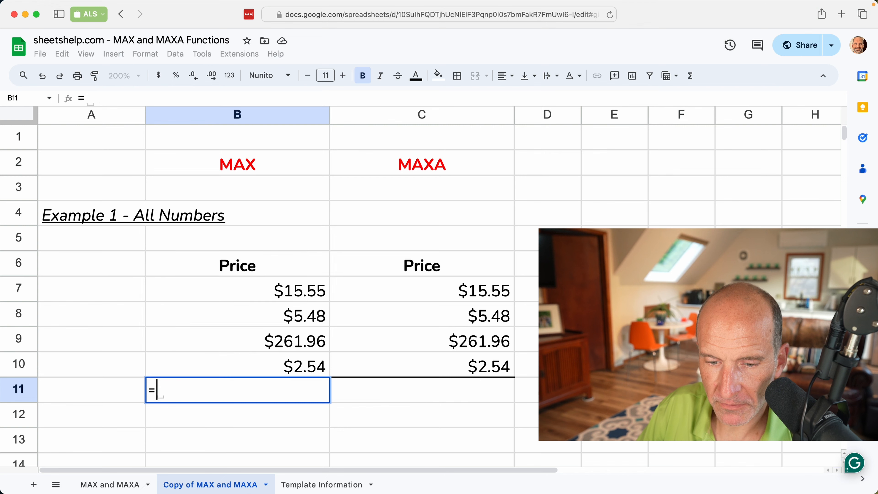
type("MAX")
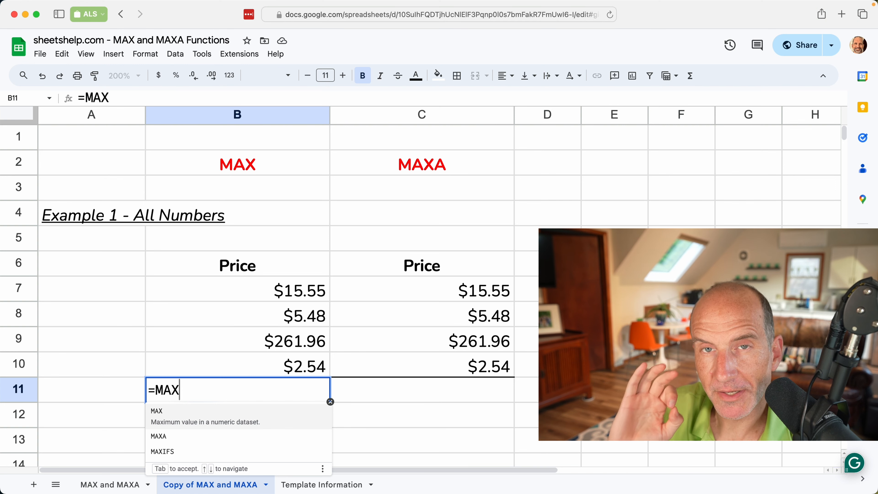
type("(")
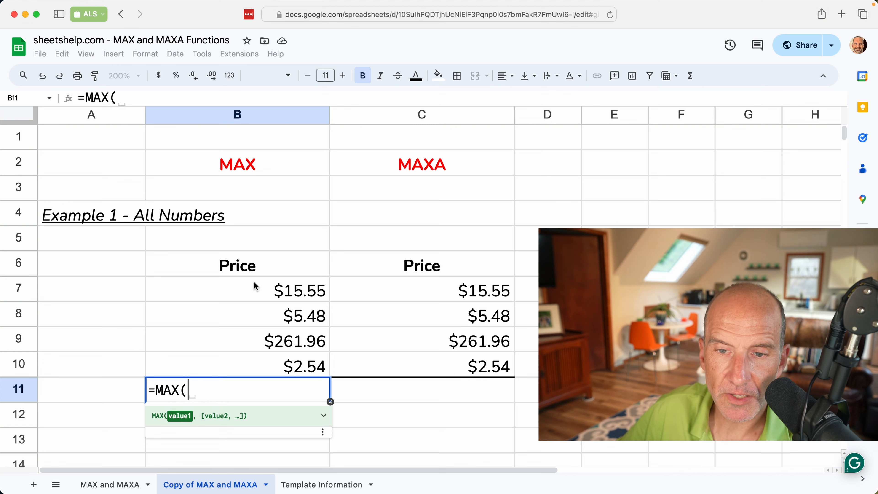
left_click_drag(255, 287, 268, 356)
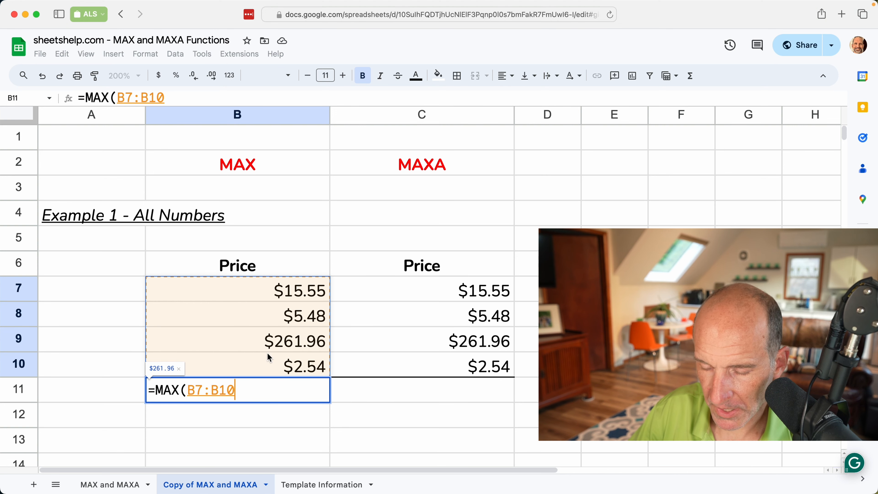
type(")")
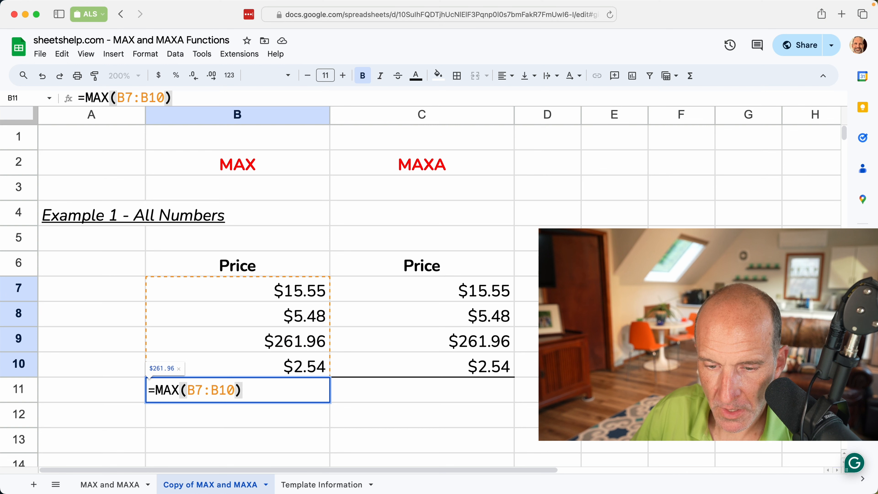
key("Return")
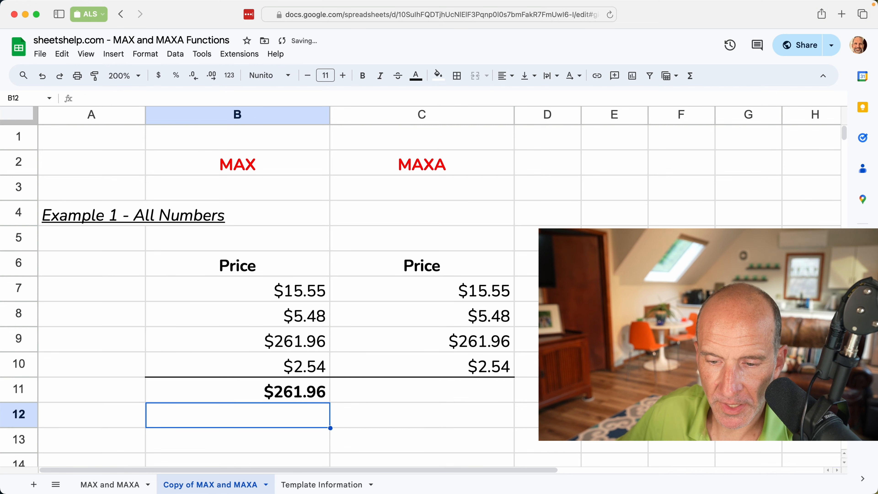
- Check the prices in B7:B10, including $5.48, against the $261.96 result in B11
left_click(322, 392)
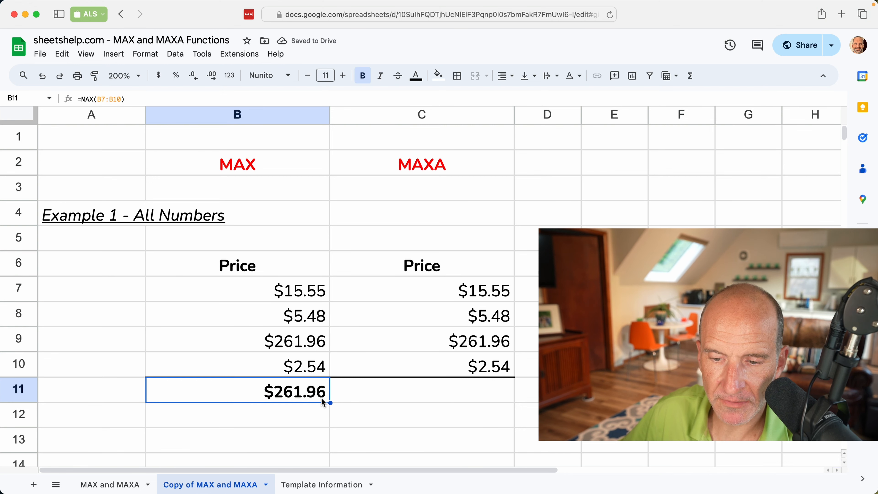
left_click(309, 292)
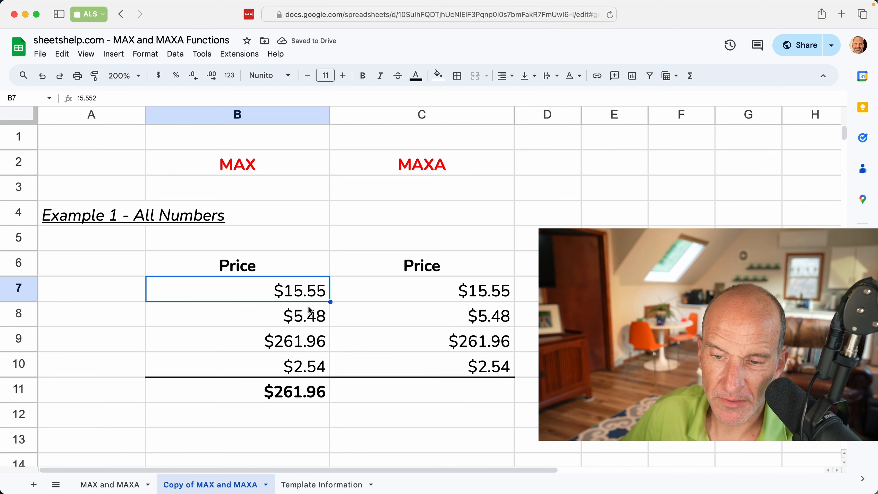
left_click(312, 324)
left_click(313, 344)
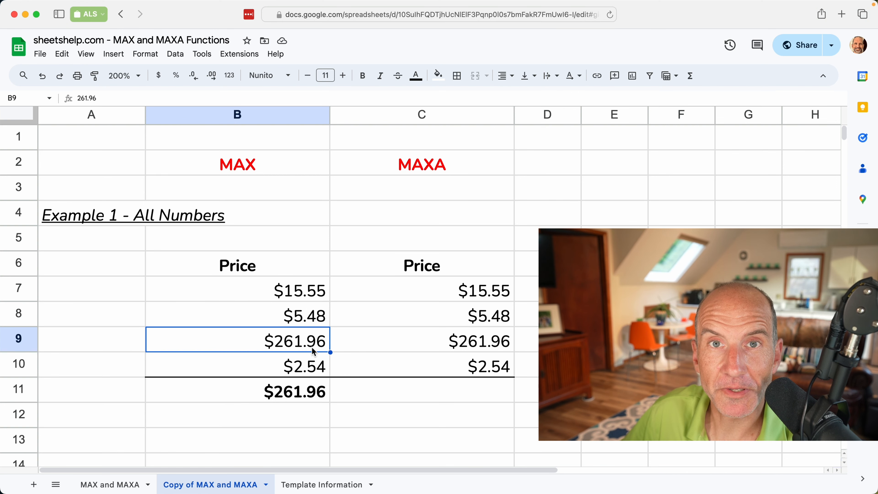
left_click(315, 391)
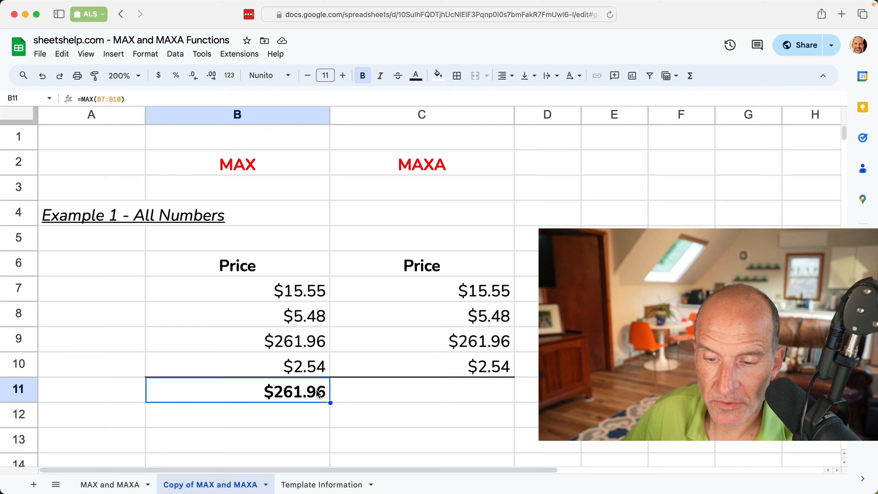
left_click(365, 394)
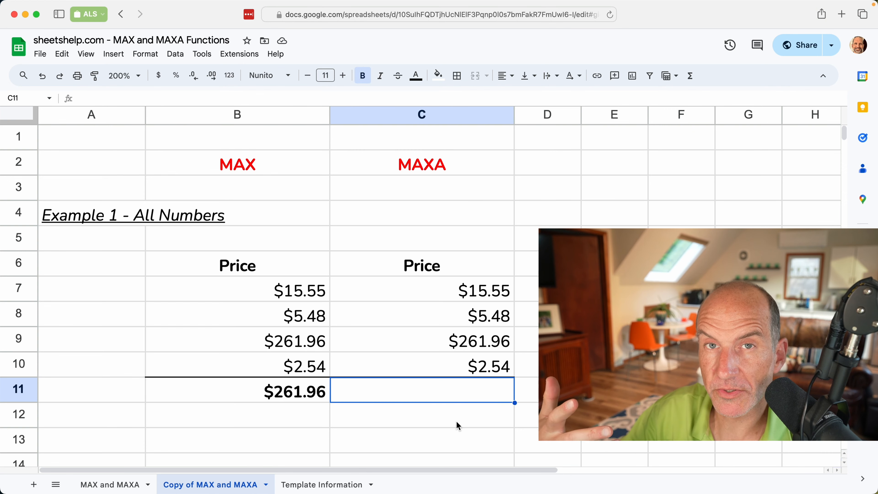
- Enter =MAXA(C7:C10) in C11, which returns $261.96 like the MAX column
type("=ma")
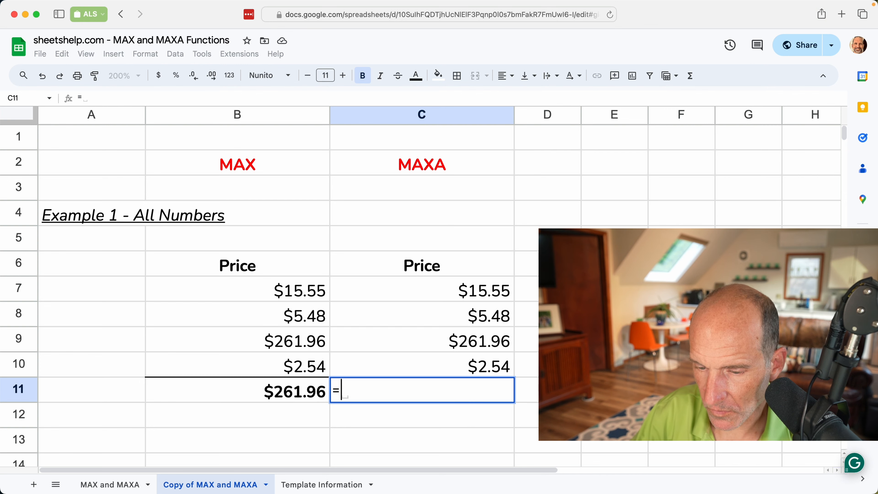
key("BackSpace")
key("BackSpace")
type("M")
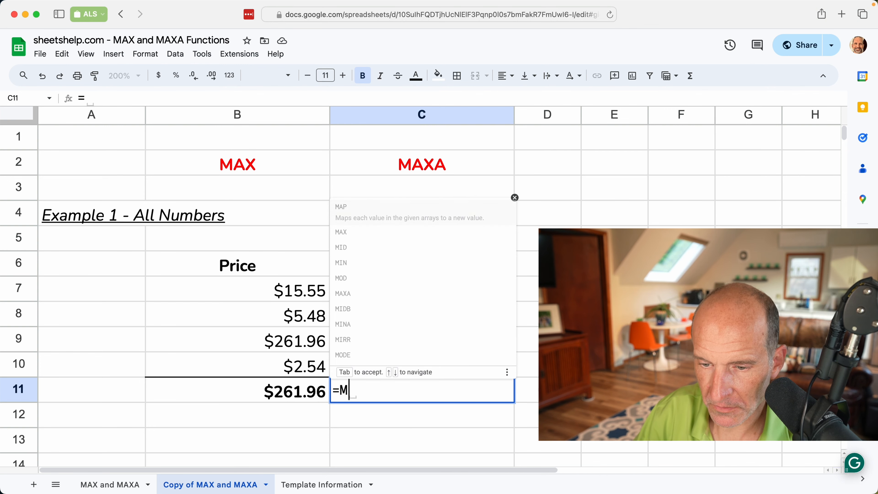
type("AXA(")
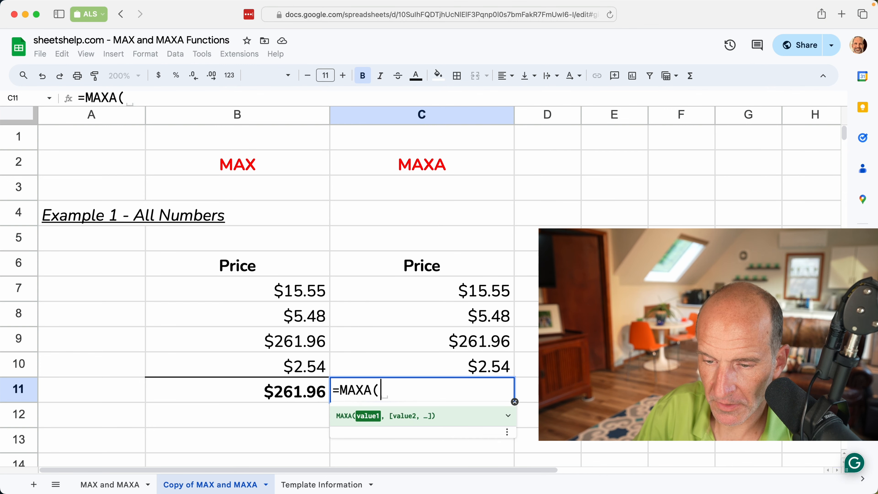
left_click(498, 301)
left_click_drag(498, 303, 502, 361)
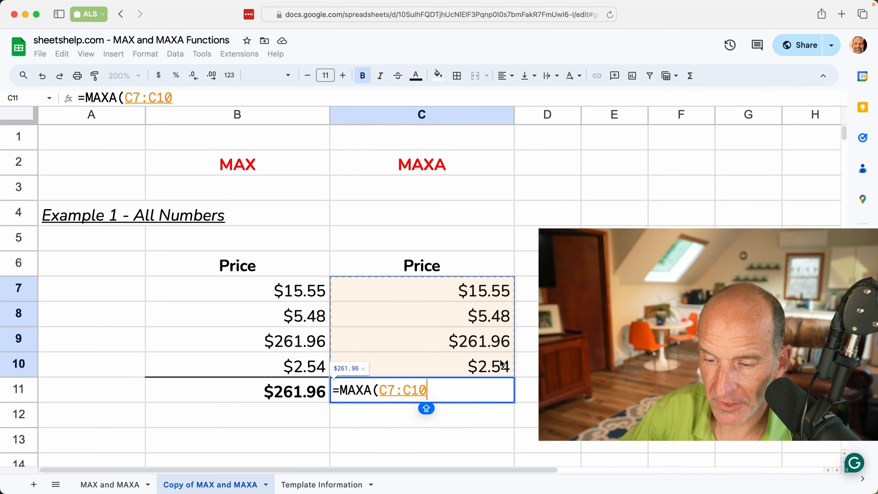
type(")")
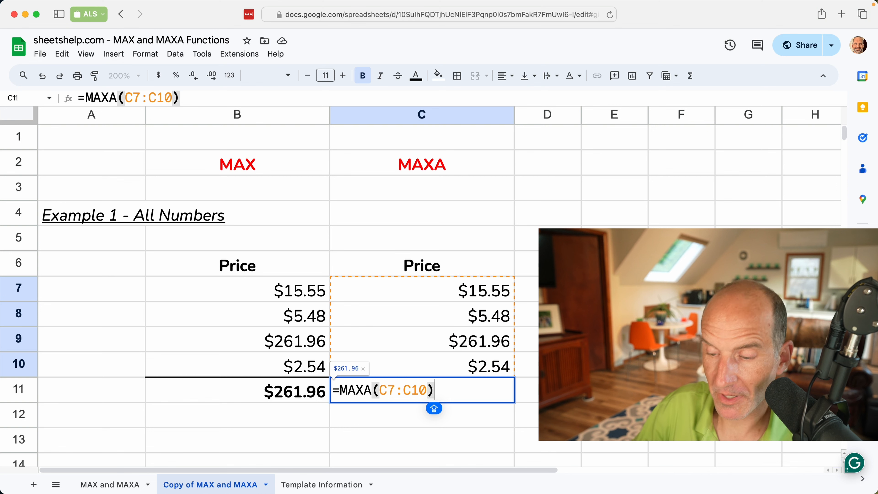
key("Return")
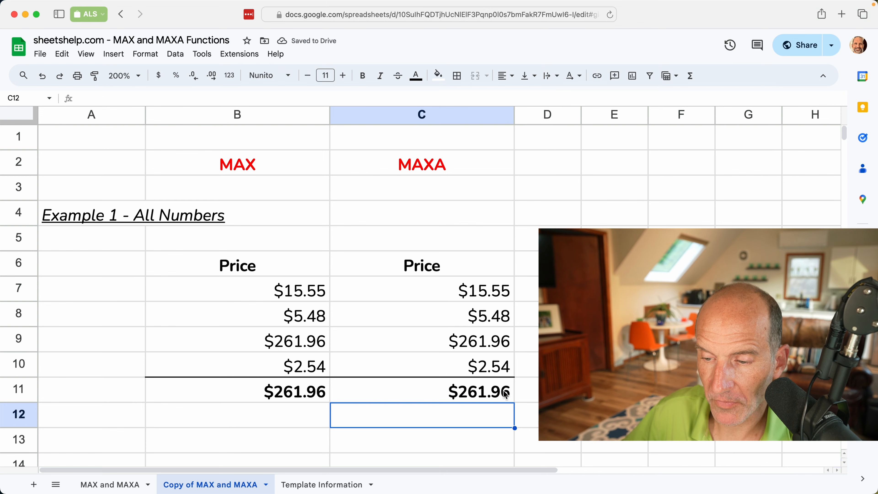
left_click(477, 388)
scroll(476, 388, "down", 5)
- Scroll down to Example 2 - Dates and select B21 below the dates
scroll(477, 391, "down", 3)
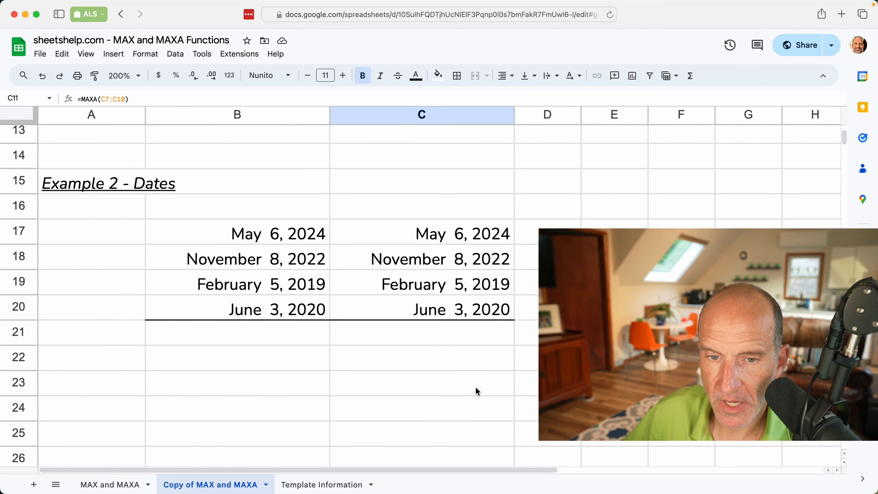
left_click(327, 343)
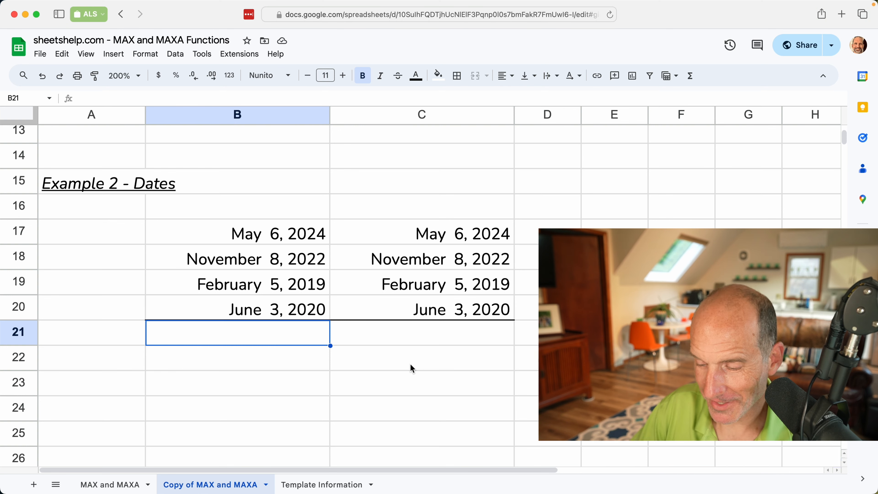
- Enter =MAX(B17:B20) in B21 and check it against the dates in column B
type("=MAX")
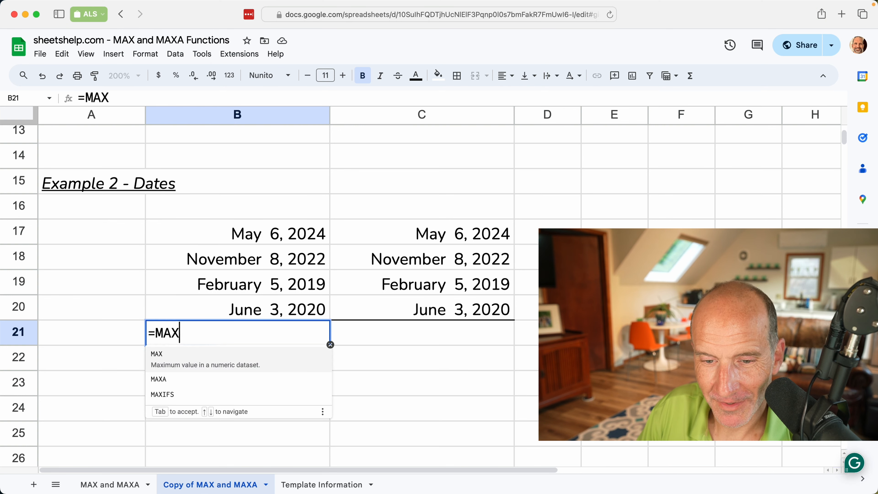
type("(")
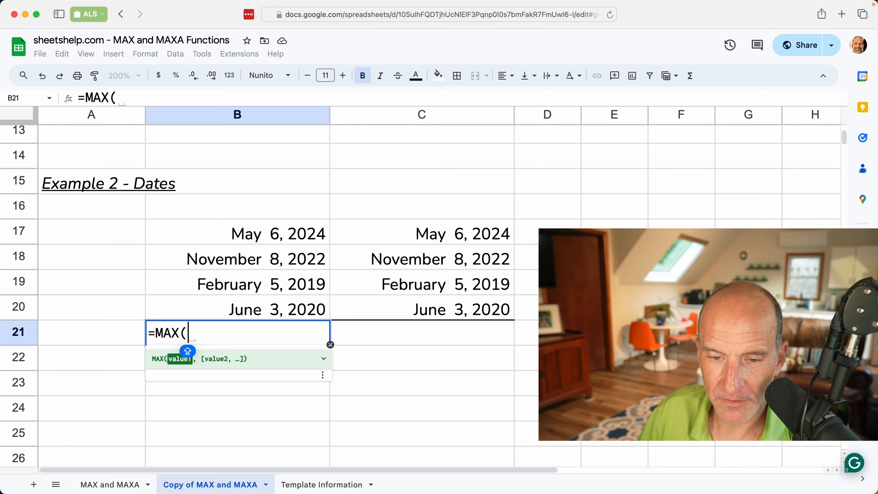
key("shift+Up")
key("shift+Up")
key("shift+Up")
key("shift+Up")
type(")")
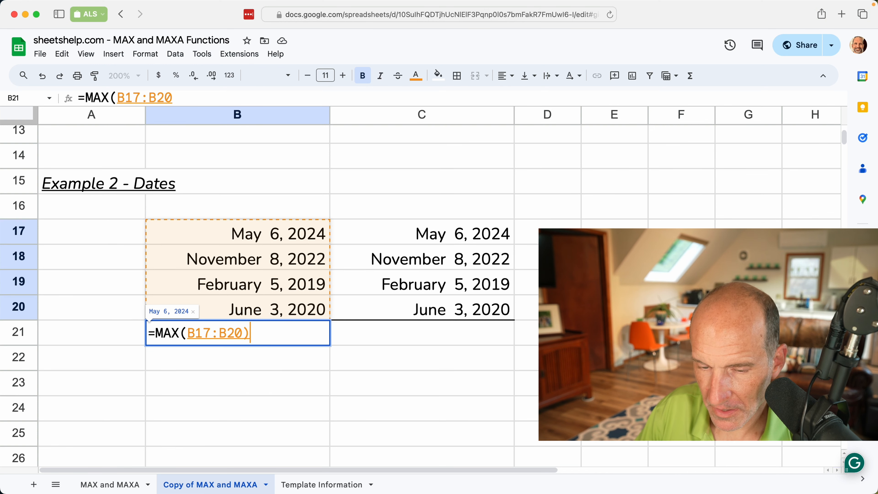
key("Return")
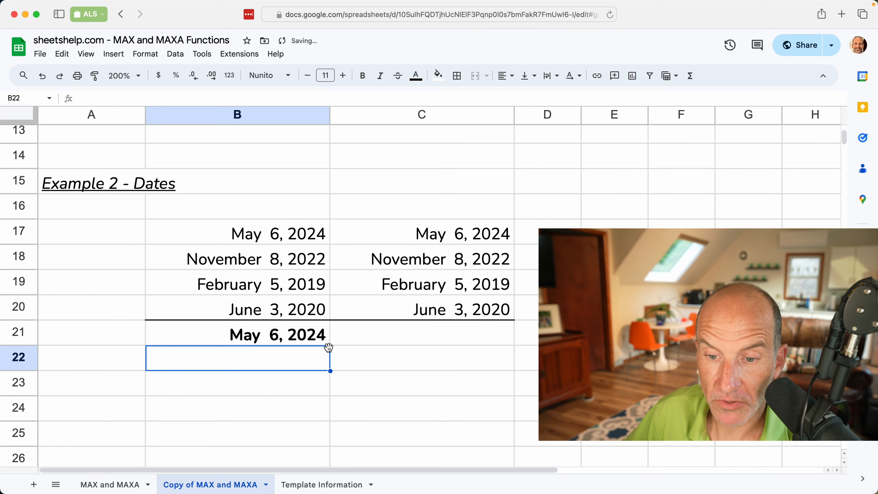
left_click(316, 333)
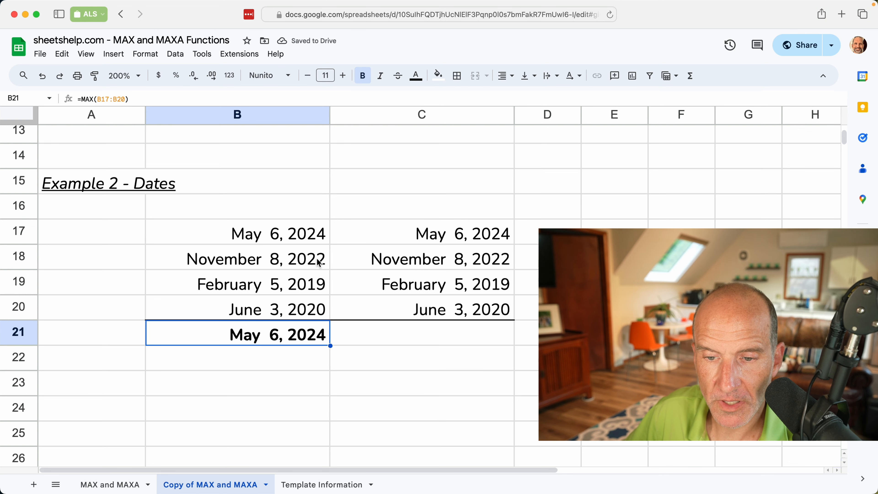
left_click(312, 242)
left_click(312, 263)
left_click(313, 292)
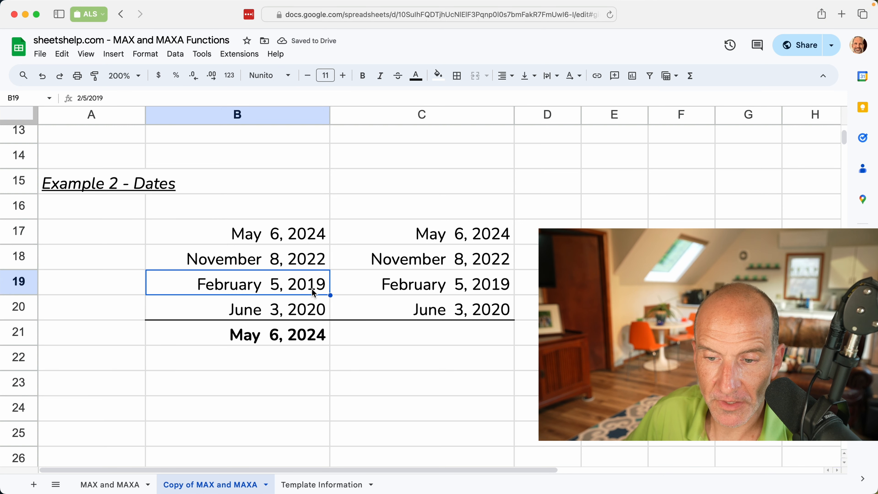
left_click(315, 309)
left_click(322, 334)
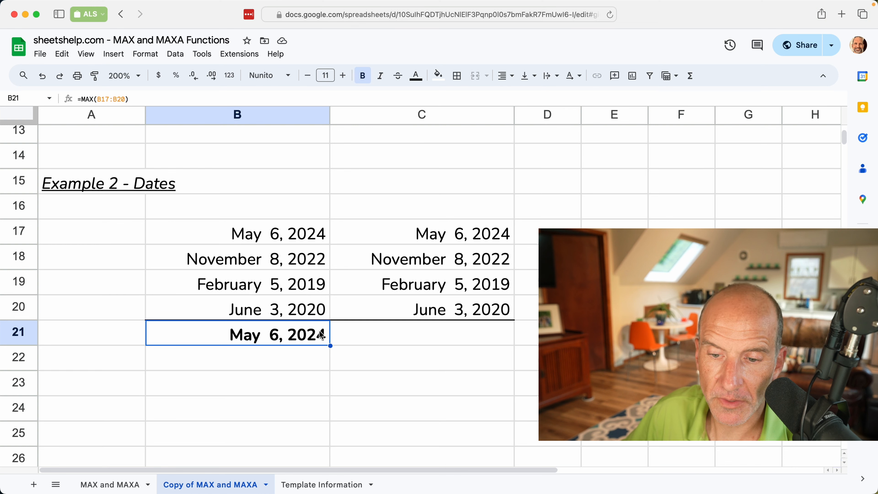
- Enter =MAXA(C17:C20) in C21, which also returns May 6, 2024
left_click(387, 330)
type("=")
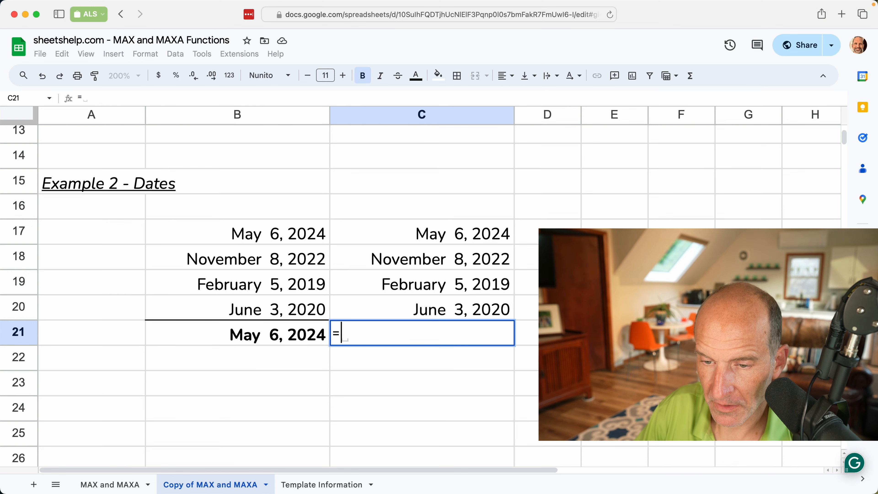
type("MAXA(")
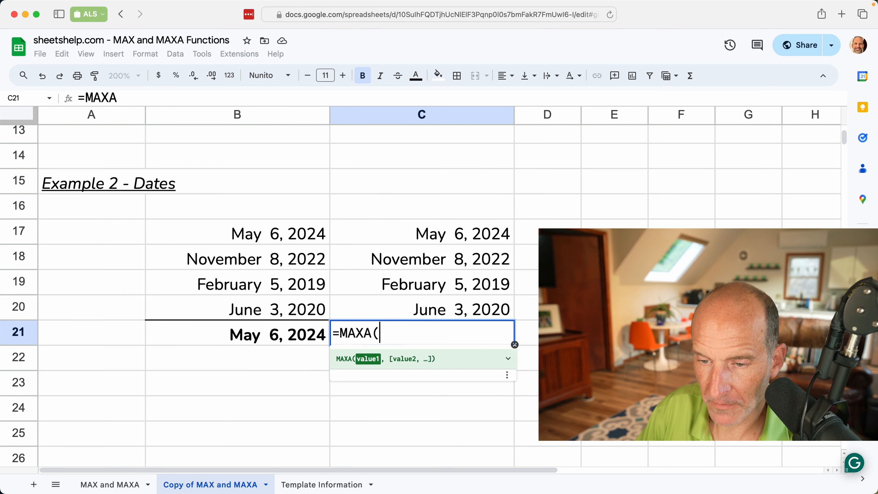
key("Up")
key("shift+Up")
key("shift+Up")
key("shift+Up")
type(")")
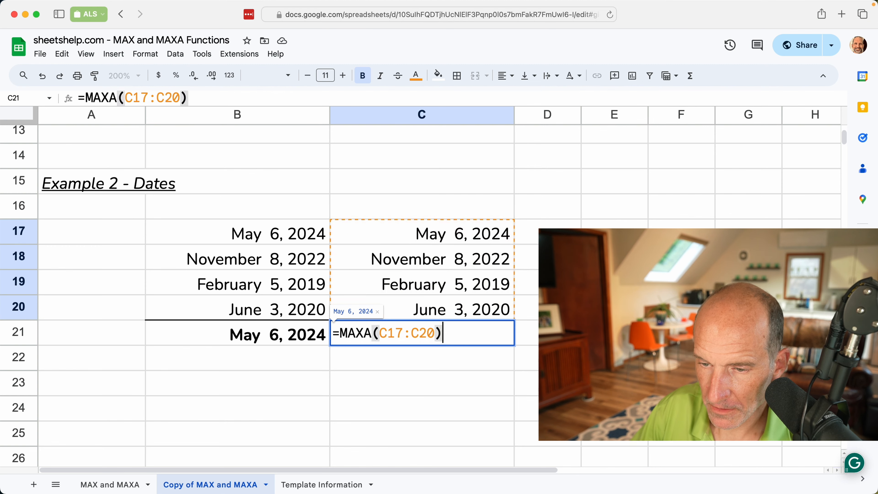
key("Return")
left_click(388, 342)
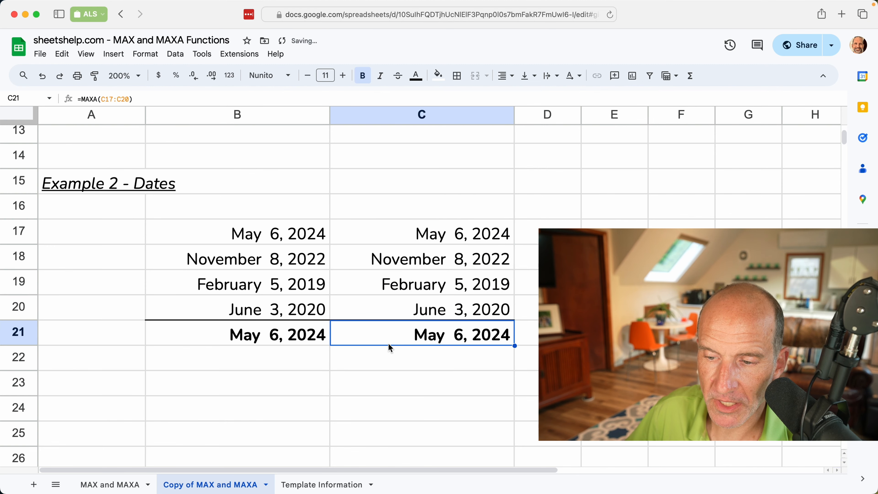
scroll(388, 342, "down", 10)
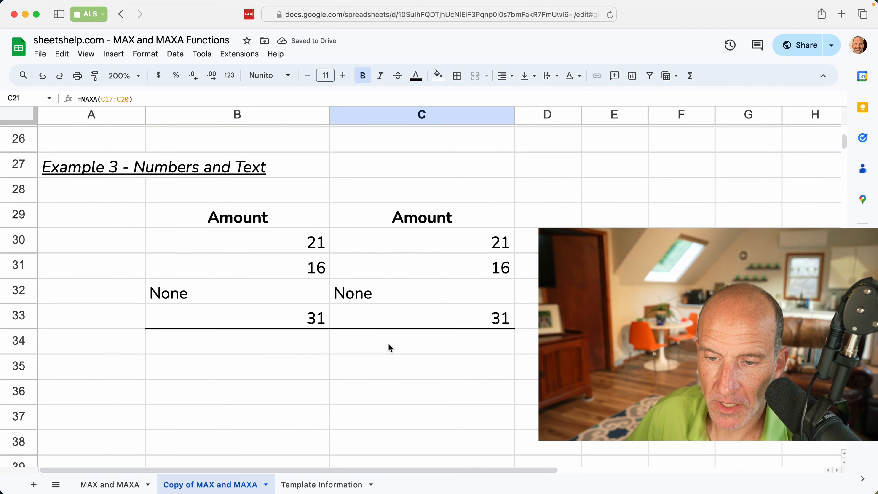
- Enter =MAX(B30:B33) in B34 for the Example 3 amounts, returning 31
left_click(237, 341)
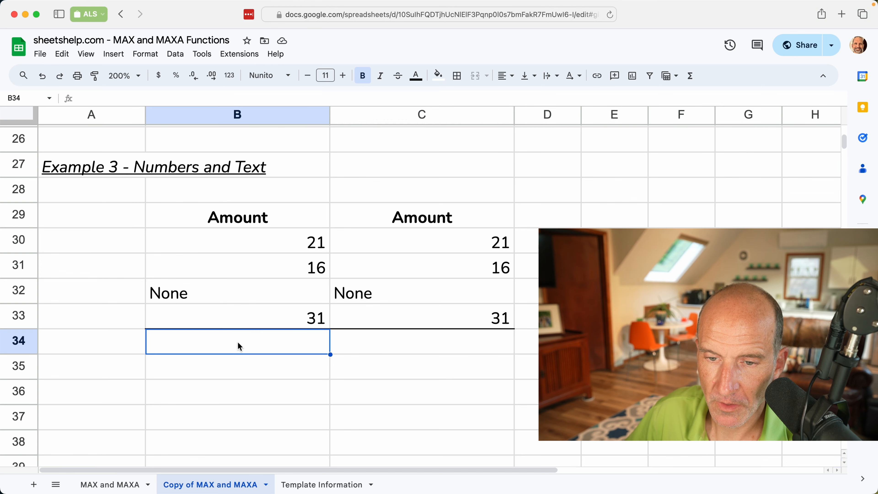
type("=")
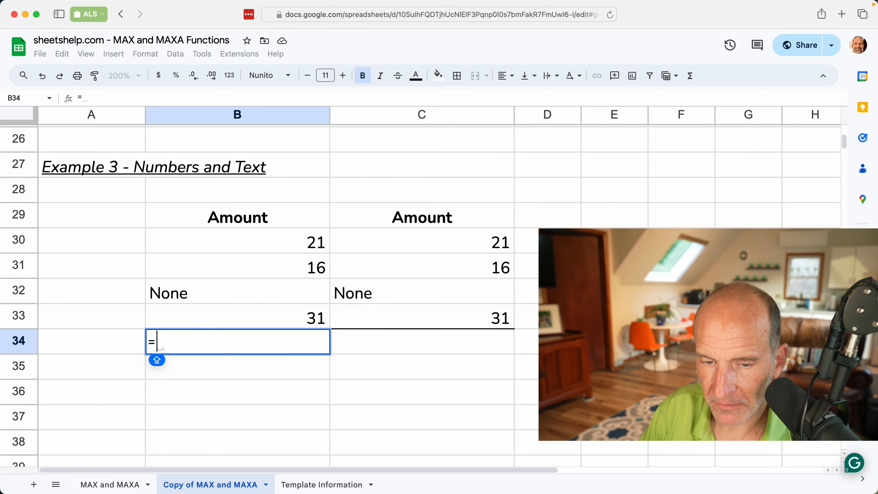
type("MAX(")
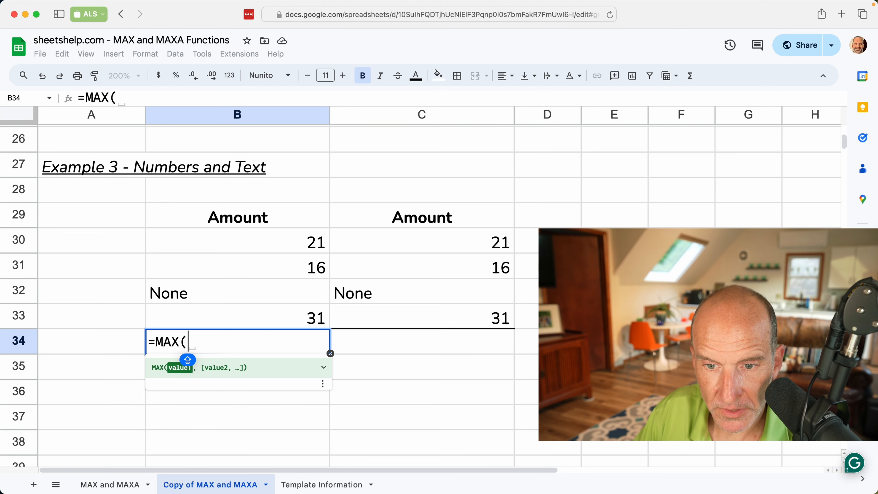
type("B30")
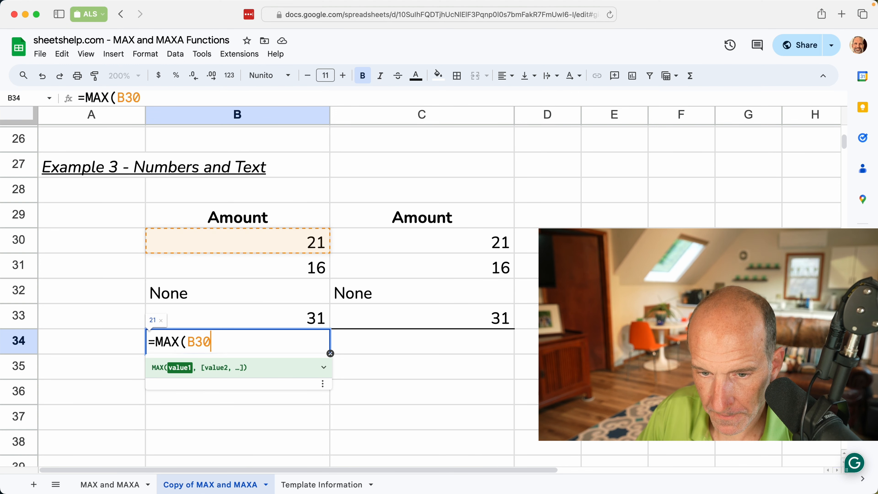
type(":B33)")
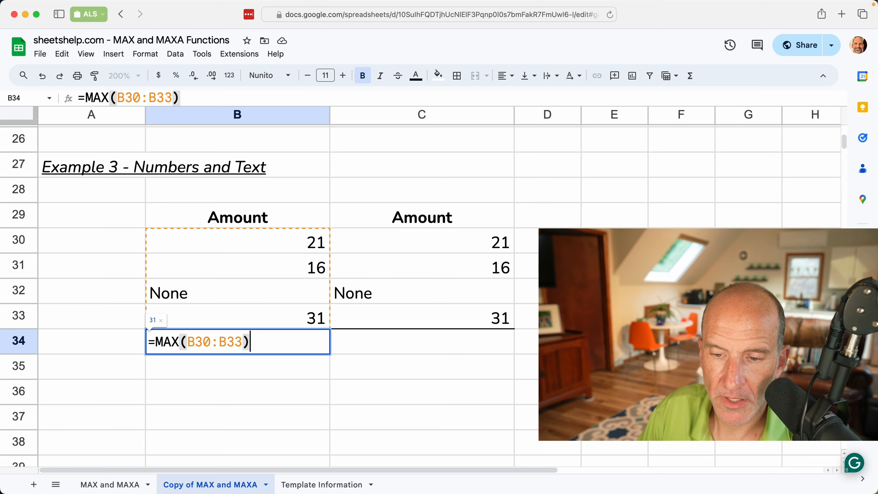
key("Return")
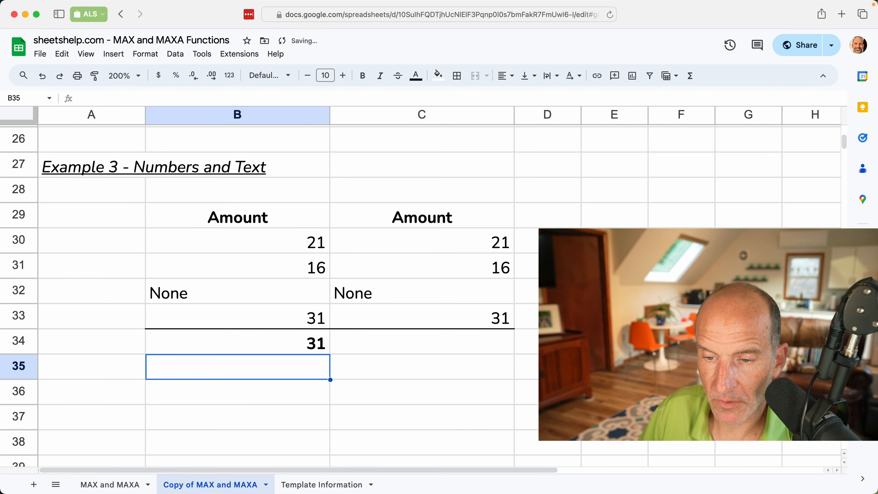
- Enter =MAXA(C30:C33) in C34, which also returns 31 despite the 'None' text
key("Up")
key("Right")
type("=MA")
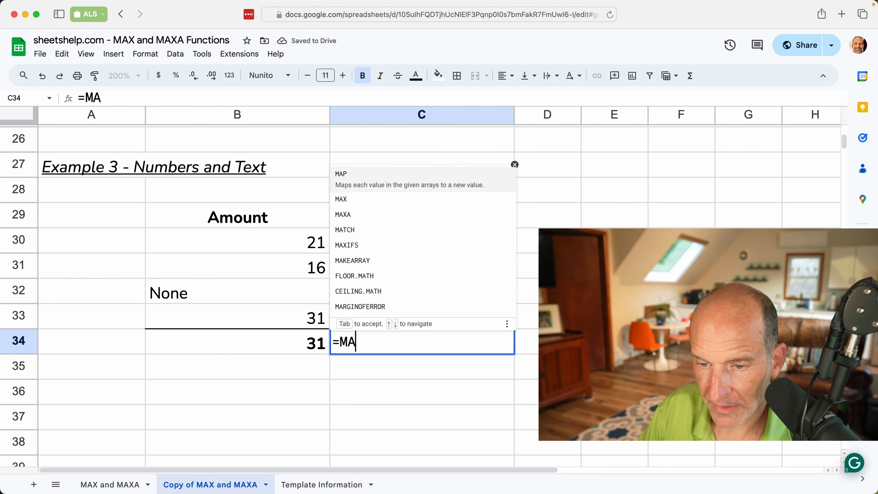
type("XA(")
key("Up")
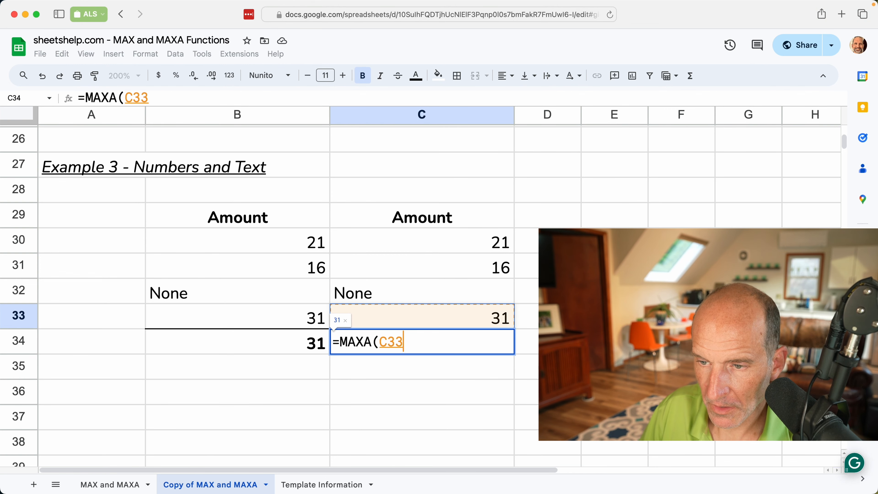
key("shift+Up")
key("shift+Up")
key("shift+Up")
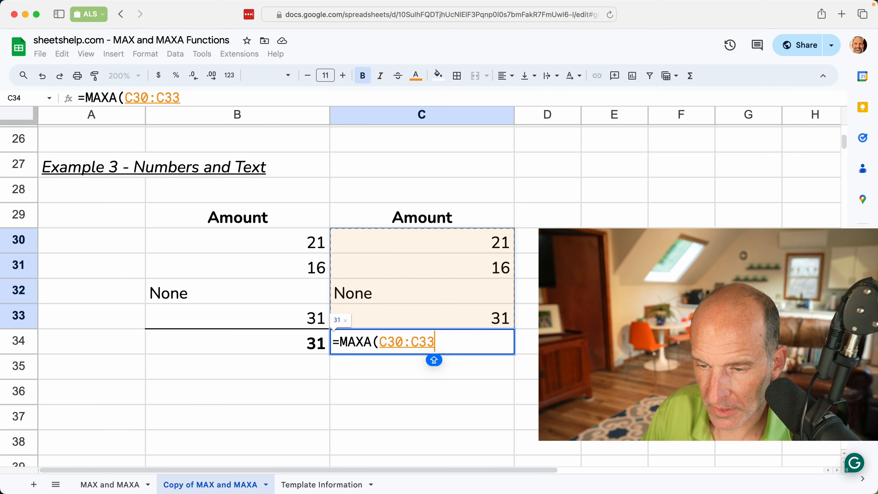
type(")")
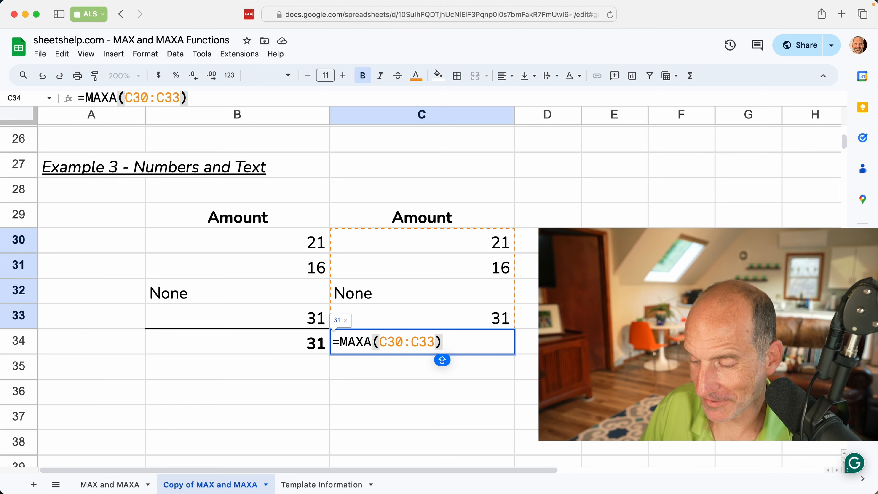
key("Return")
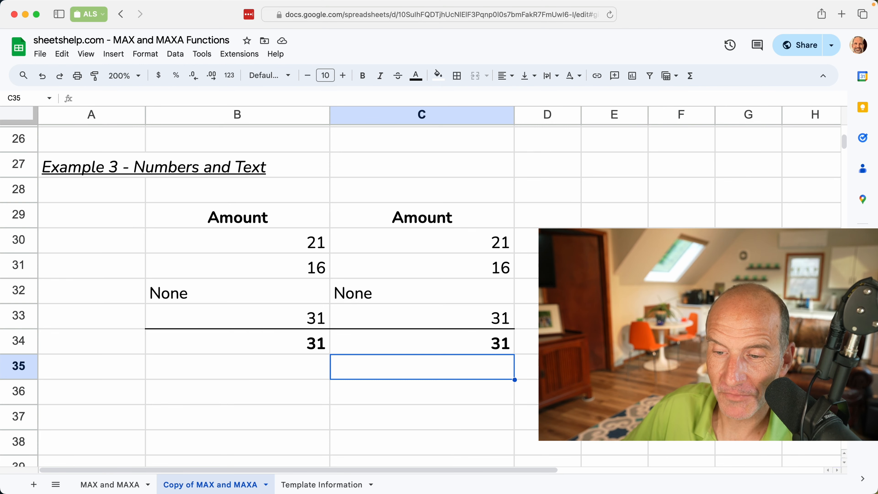
- Inspect the Example 4 tax rates, Ohio -7.24% and Pennsylvania -6.34%
scroll(274, 410, "down", 10)
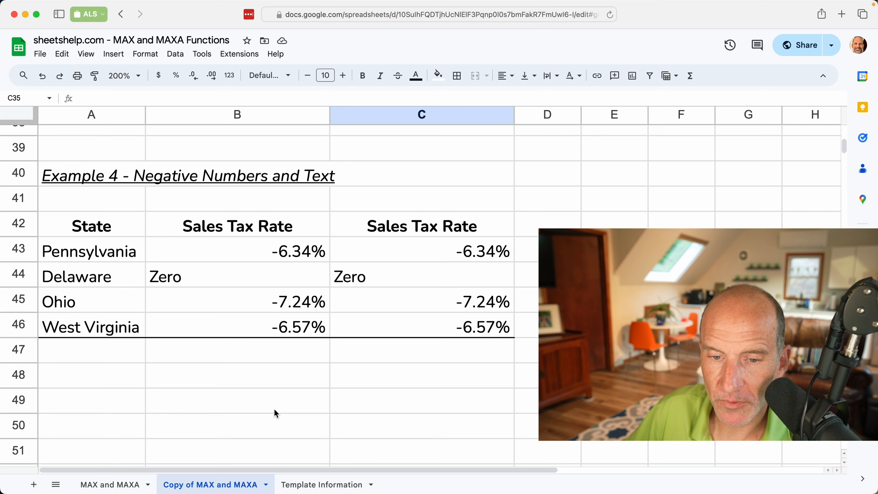
left_click(287, 357)
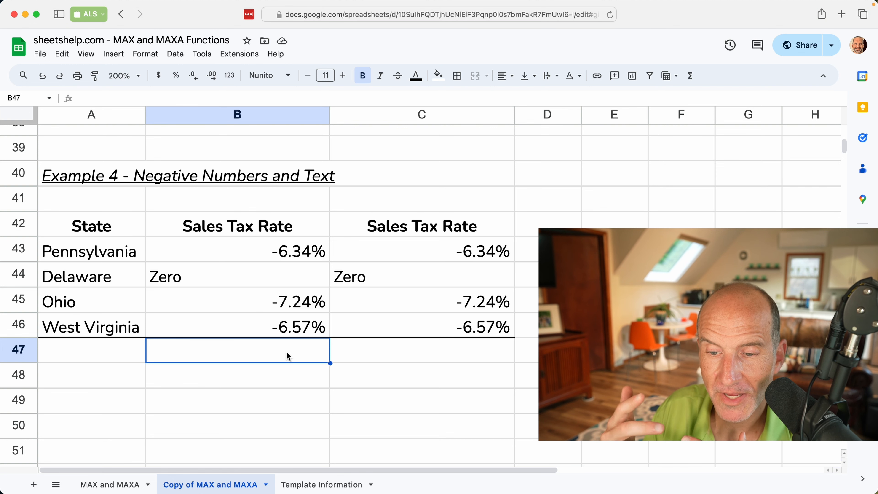
left_click(294, 306)
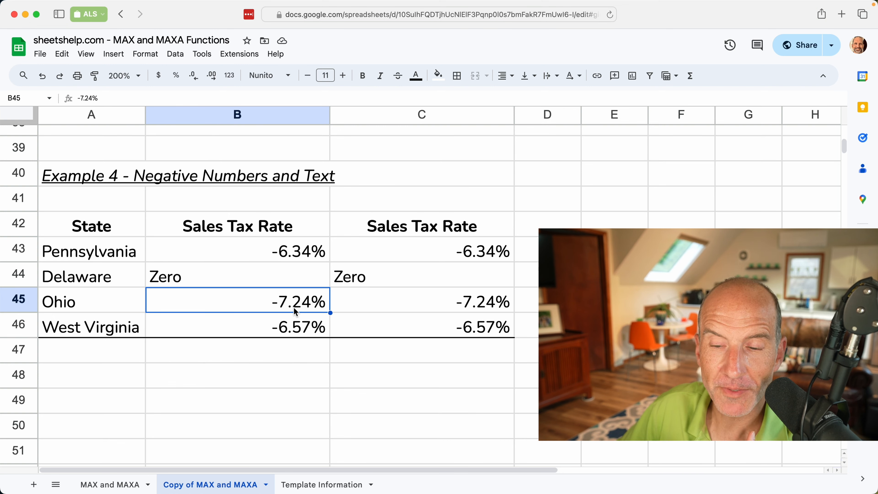
left_click(300, 259)
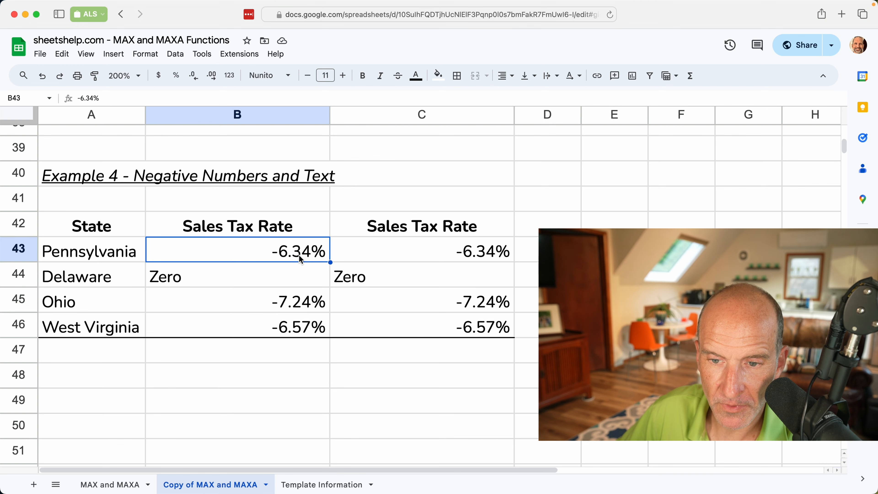
left_click(283, 358)
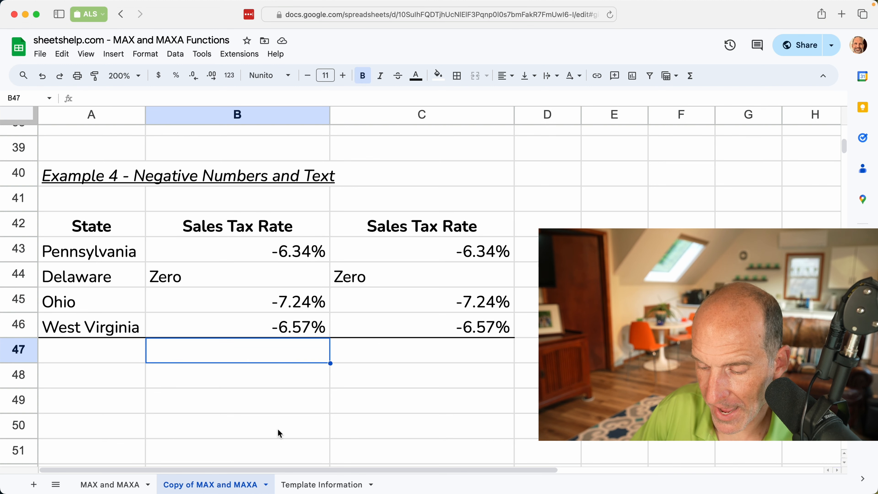
- Enter =MAX(B43:B46) in B47, returning -6.34%
type("=MAX(")
key("Up")
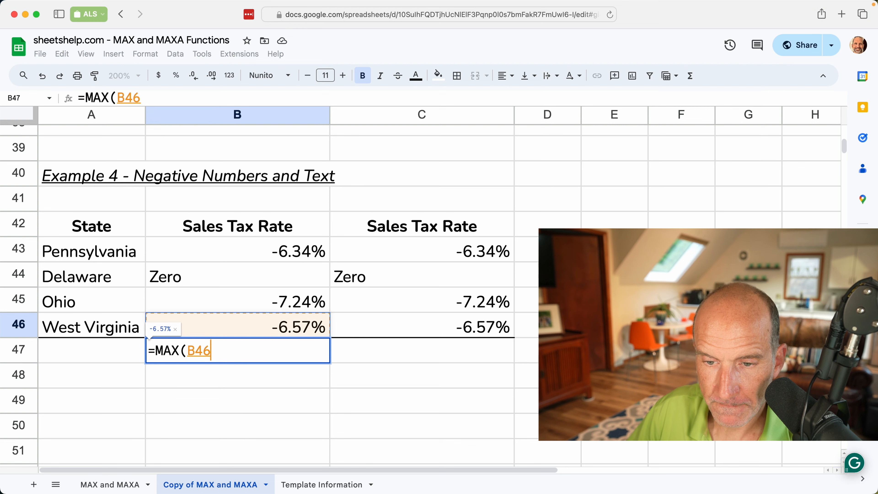
key("shift+Up")
key("shift+Up")
key("shift+Up")
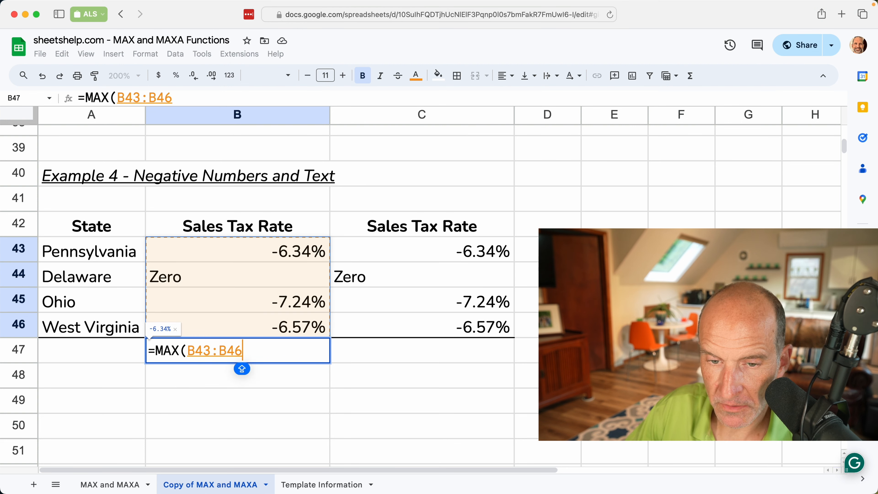
type(")")
key("Return")
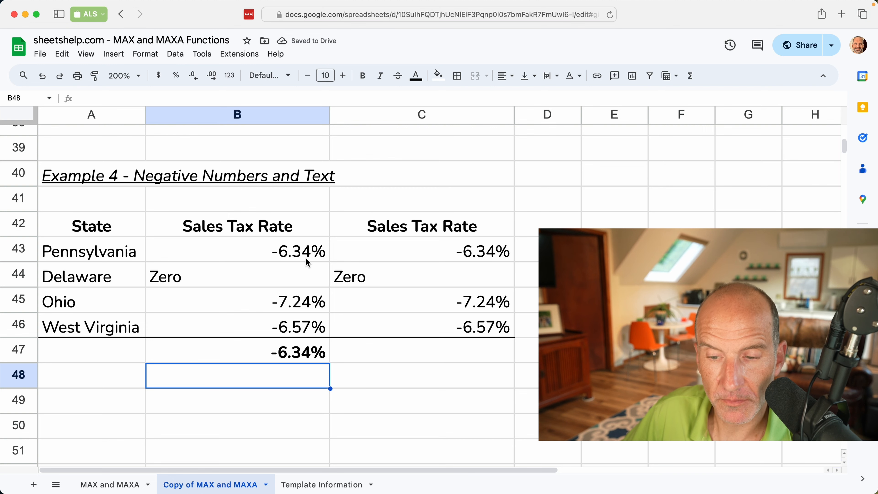
- Enter =MAXA(C43:C46) in C47, which returns 0.00%, and inspect the 'Zero' text in C44
left_click(359, 345)
type("=MAX")
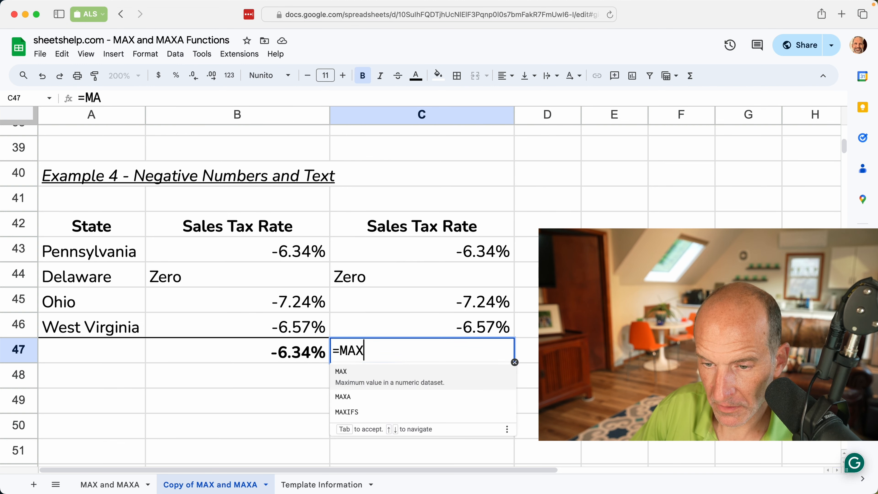
type("A(")
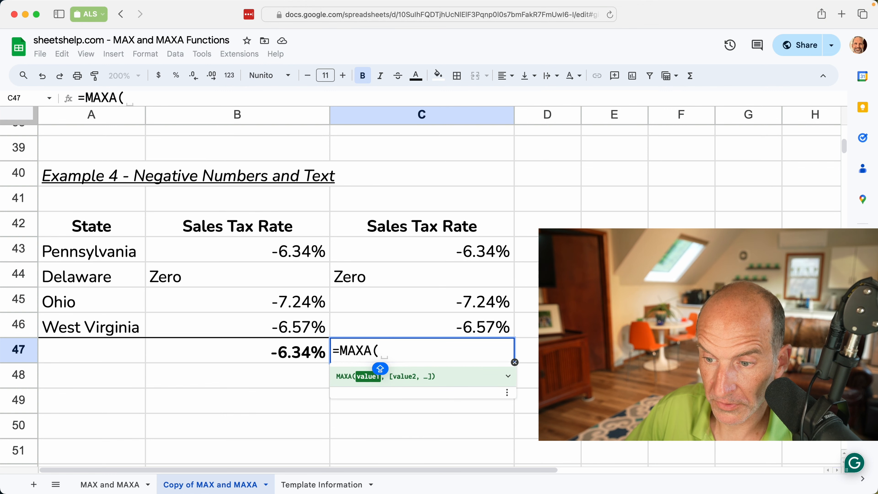
key("Up")
key("shift+Up")
key("shift+Up")
key("shift+Up")
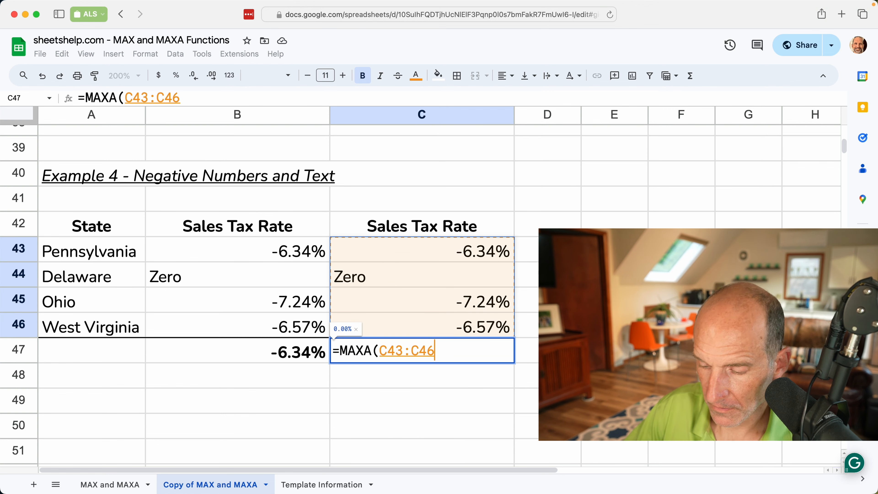
type(")")
key("Return")
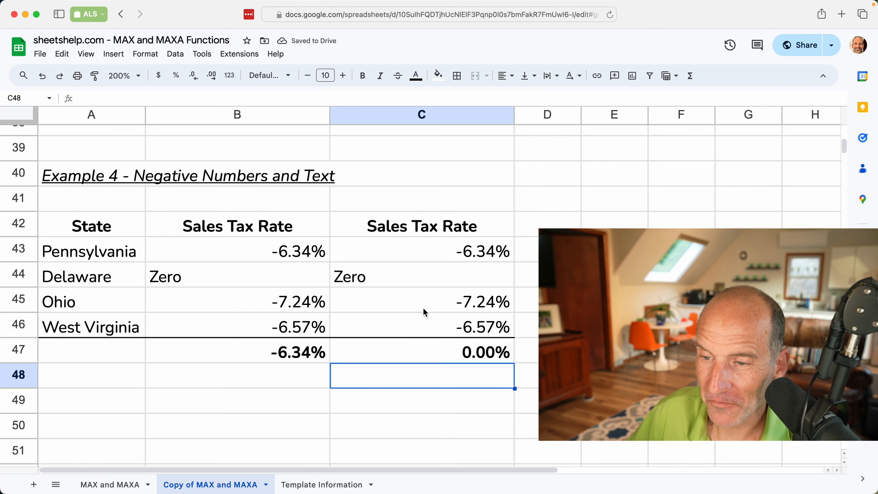
left_click(446, 275)
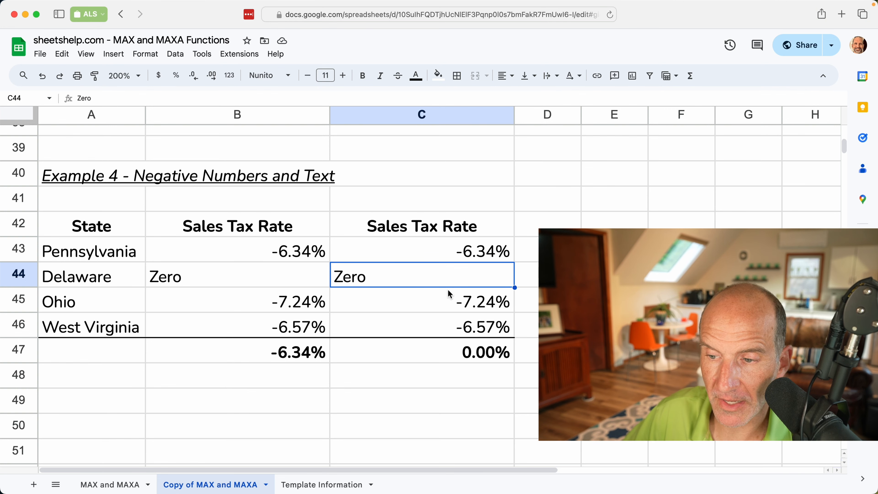
scroll(435, 306, "down", 10)
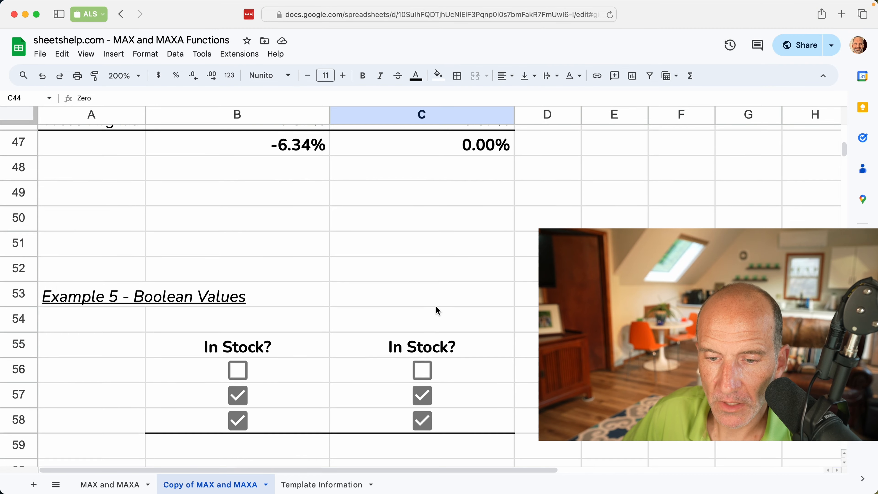
- Check the Example 5 checkboxes: the unchecked box in B56 is FALSE and the ticked box is TRUE
scroll(435, 305, "down", 2)
left_click(303, 328)
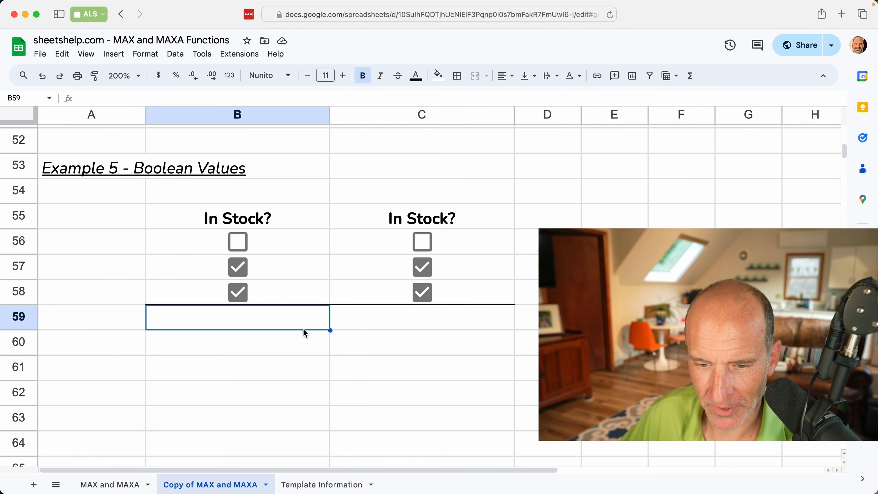
left_click(266, 242)
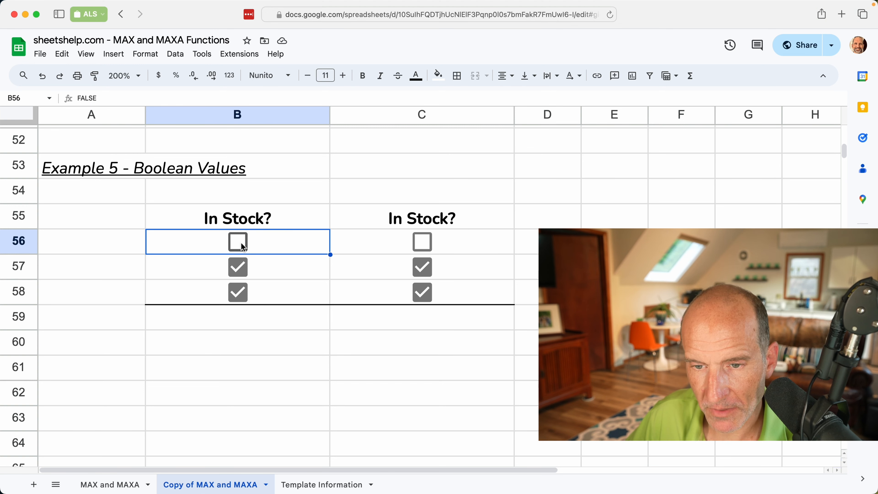
left_click(116, 57)
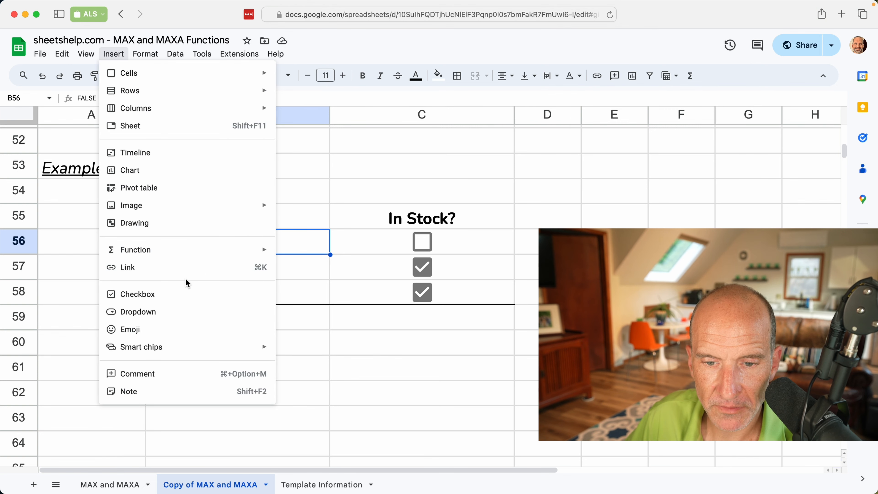
left_click(297, 212)
left_click(286, 240)
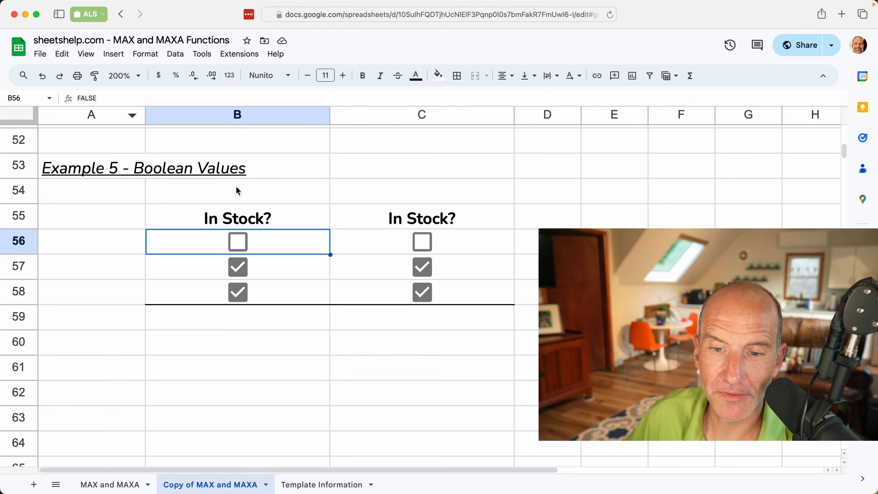
left_click(279, 273)
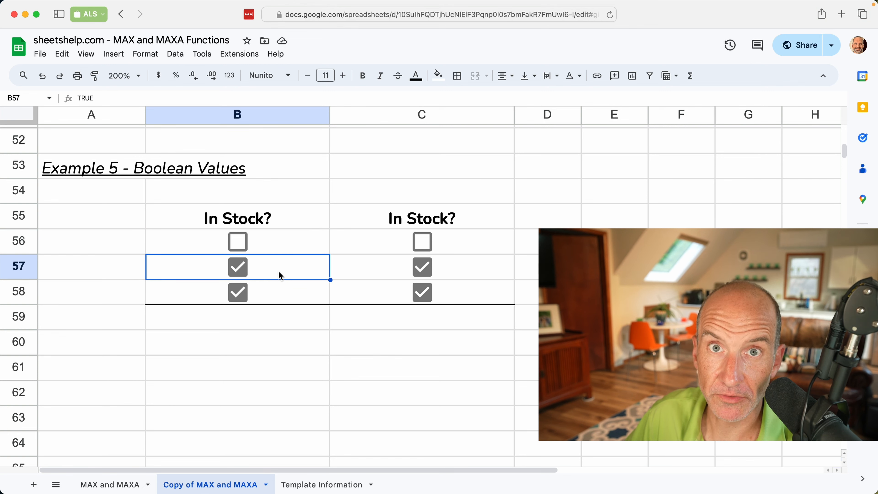
left_click(273, 325)
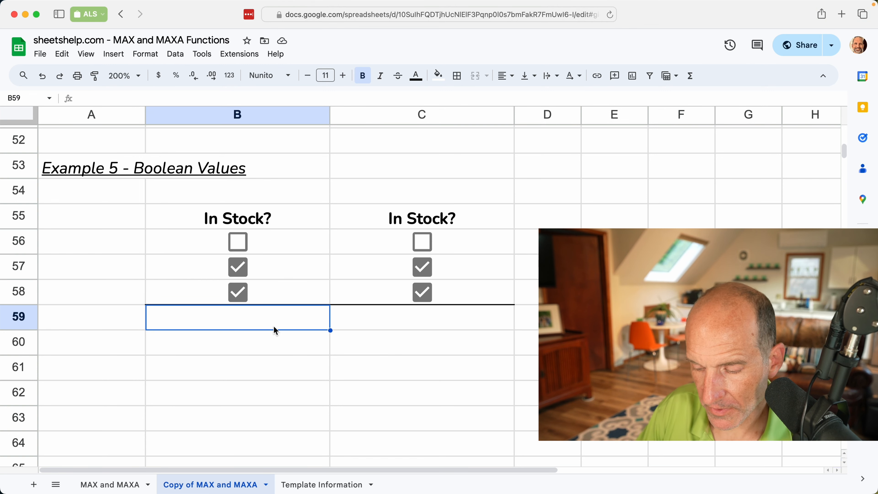
- Enter =MAX(B56:B58) in B59, which returns 0 for the checkboxes
type("=MAX(")
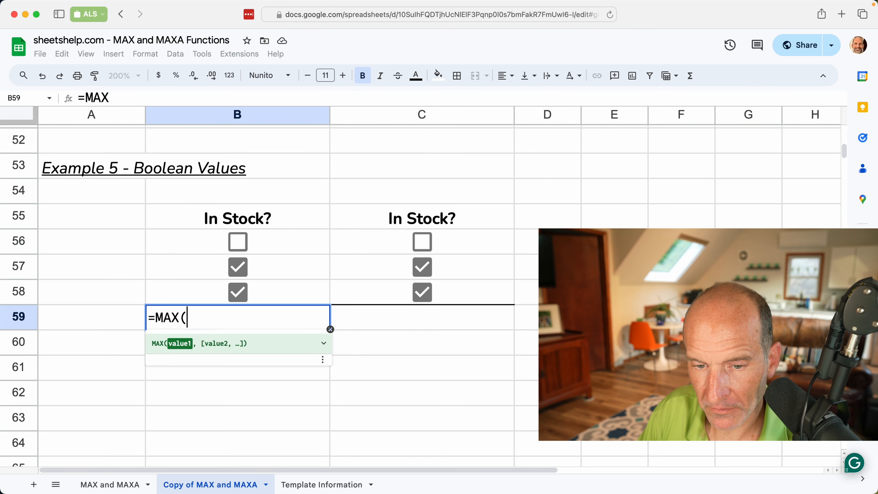
key("Up")
key("shift+Up")
key("shift+Up")
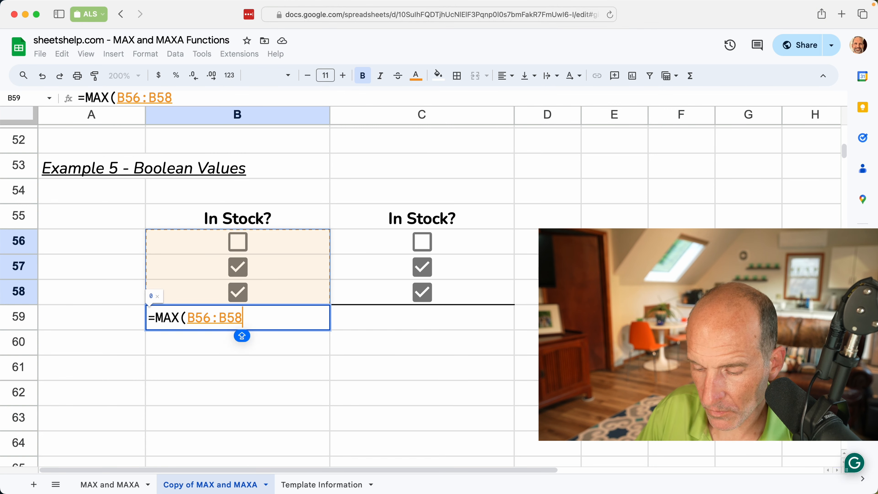
type(")")
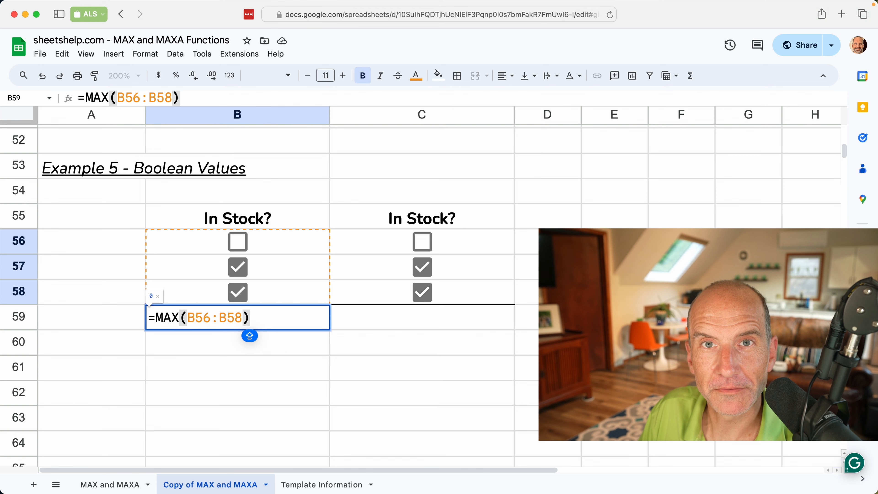
key("Return")
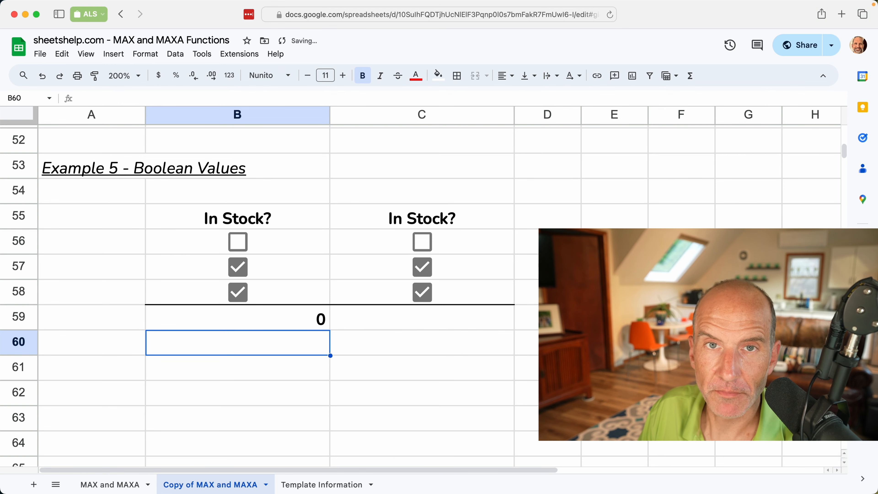
key("Up")
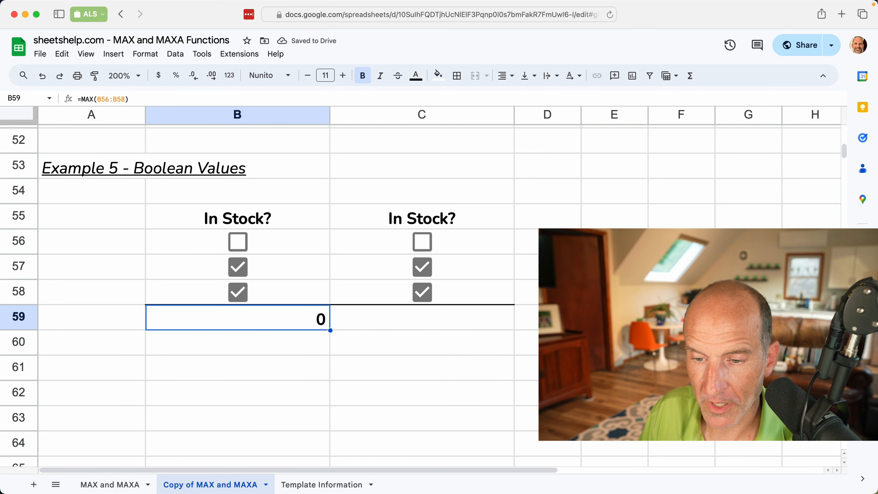
key("Right")
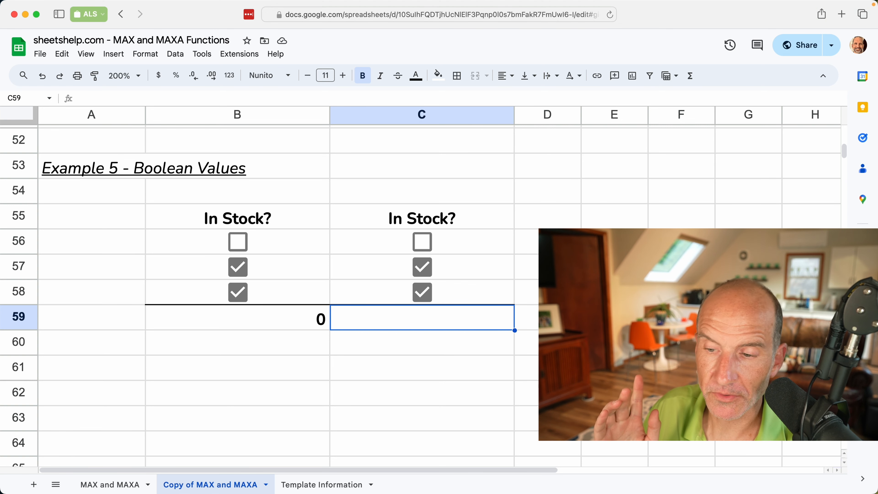
- Enter =MAXA(C56:C58) in C59, which returns 1 because checked boxes count as TRUE
type("=")
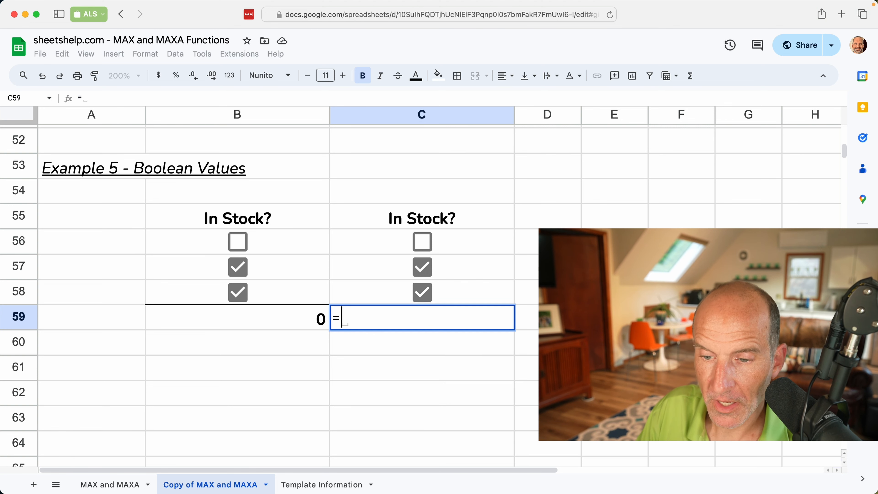
type("MAXA(")
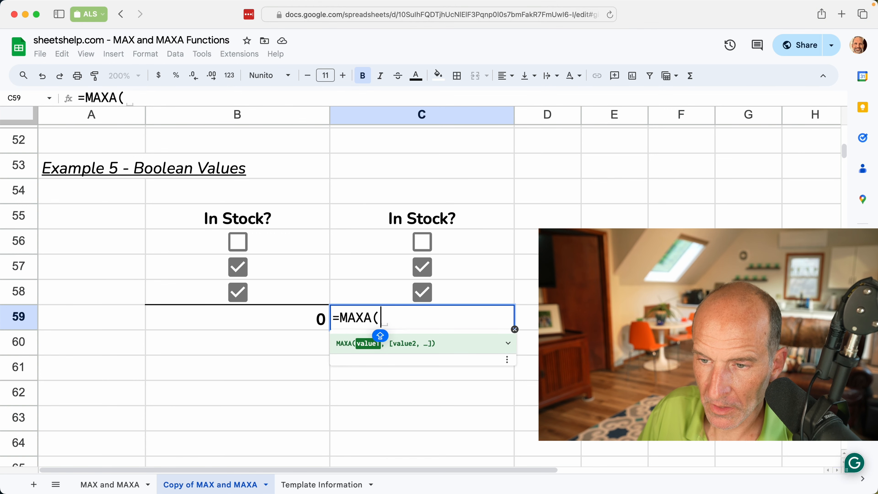
key("Up")
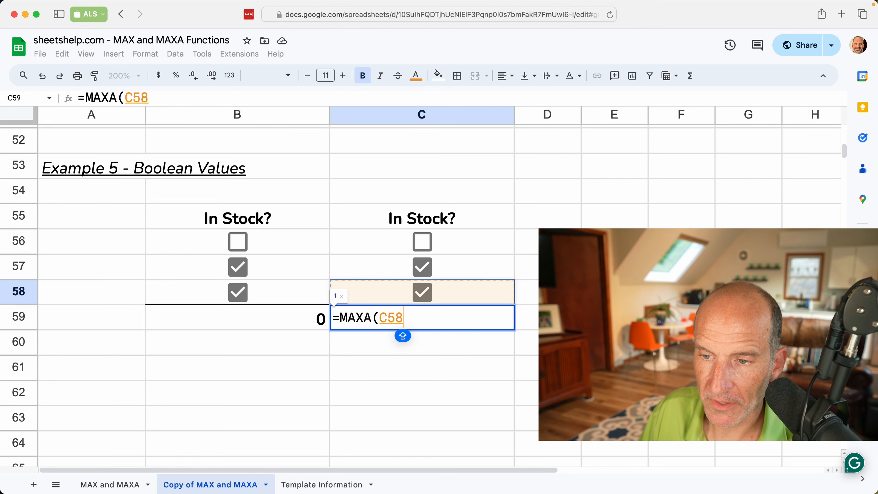
key("shift+Up")
key("shift+Up")
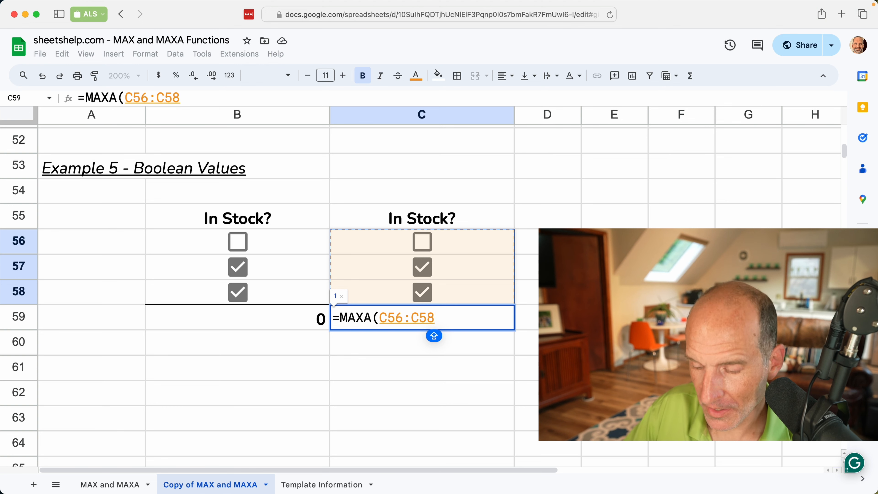
type(")")
key("Return")
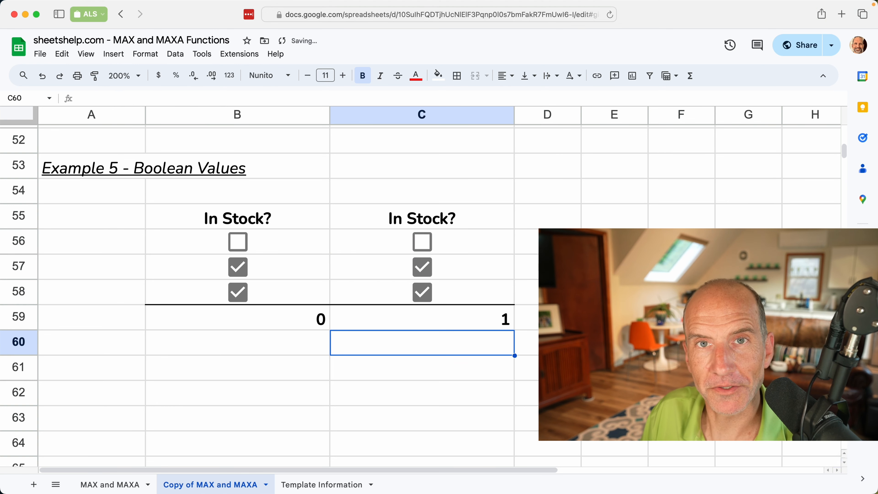